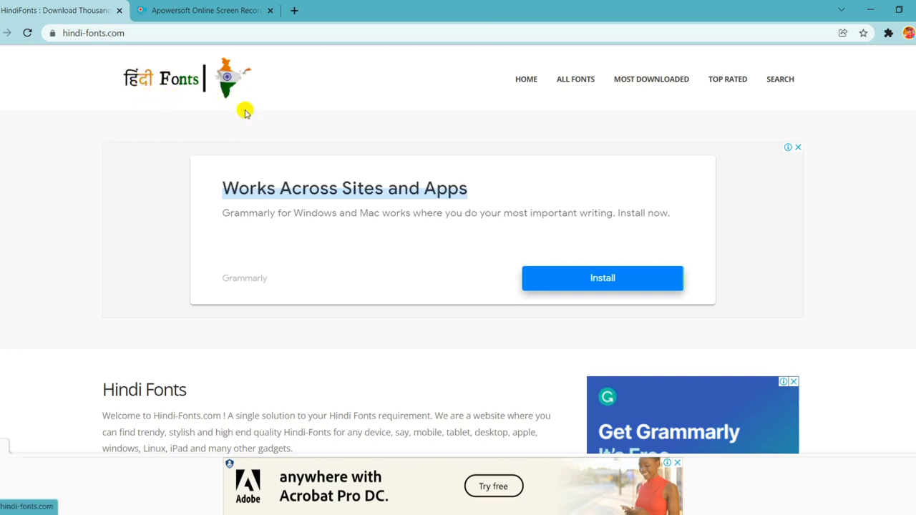
Scroll the Hindi-Fonts.com home page down to the Kruti Dev 010 Regular entry
scroll(286, 144, "down", 1)
scroll(219, 154, "down", 2)
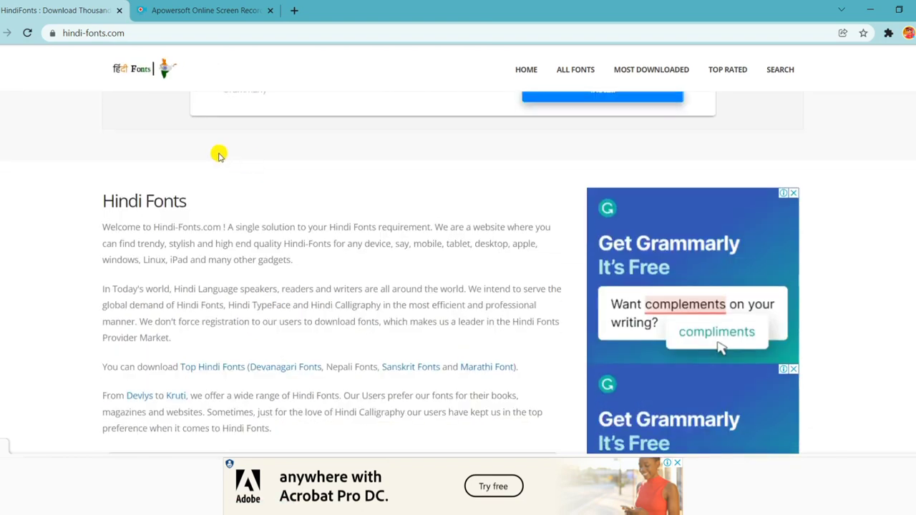
scroll(185, 157, "down", 2)
scroll(174, 156, "down", 1)
scroll(282, 158, "down", 3)
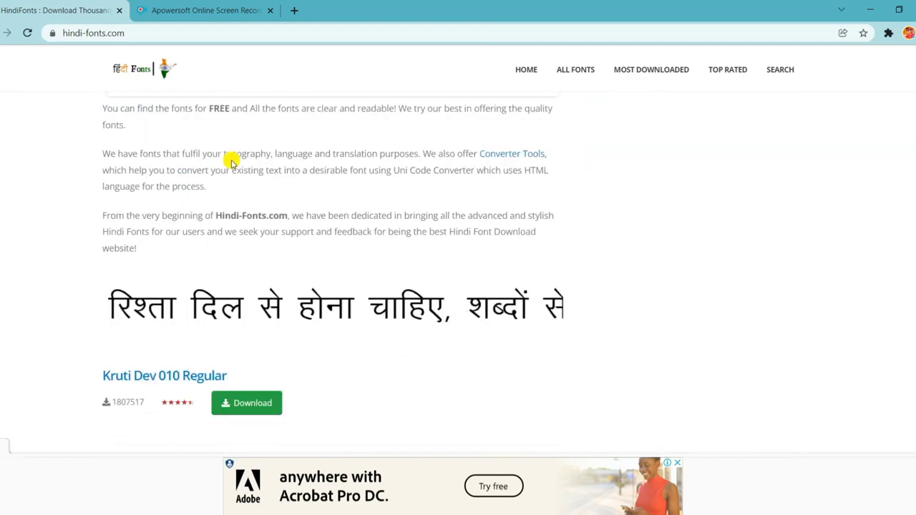
scroll(232, 158, "down", 2)
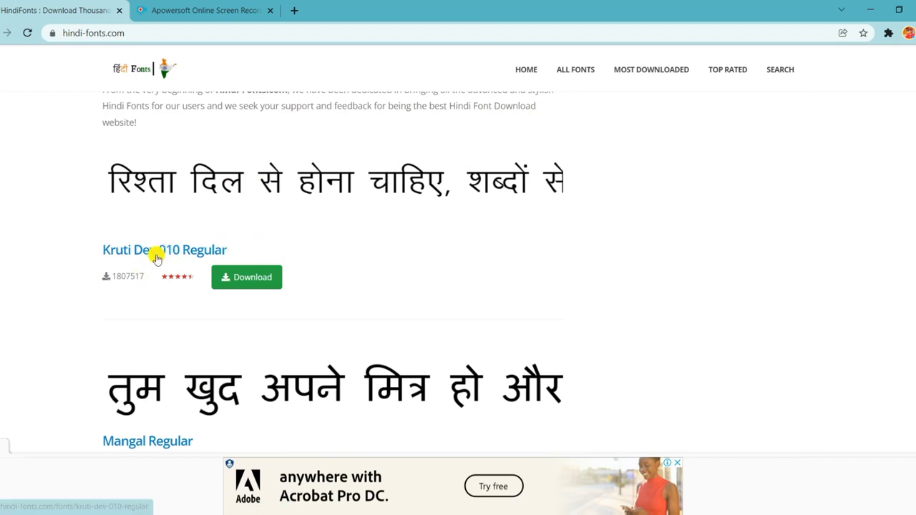
Open the Kruti Dev 010 Regular page, dismiss the ad, and download the font zip
left_click(257, 277)
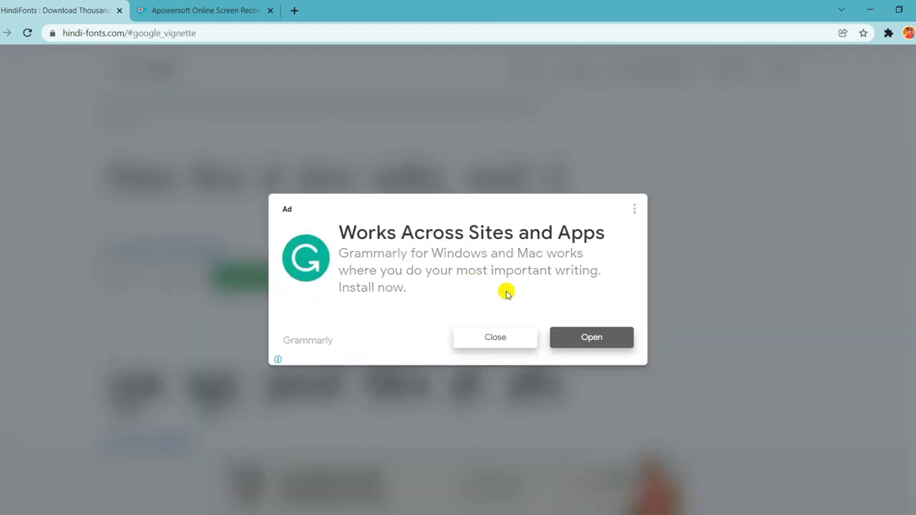
left_click(484, 342)
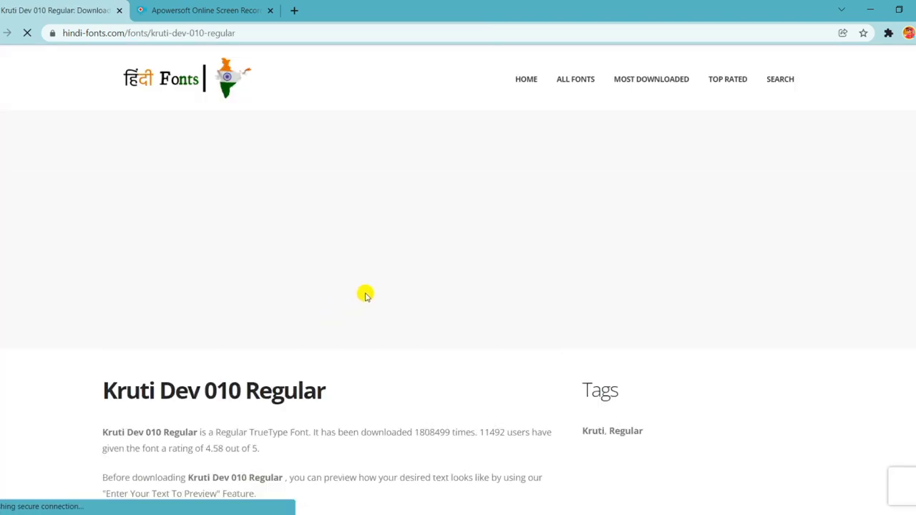
scroll(381, 289, "down", 2)
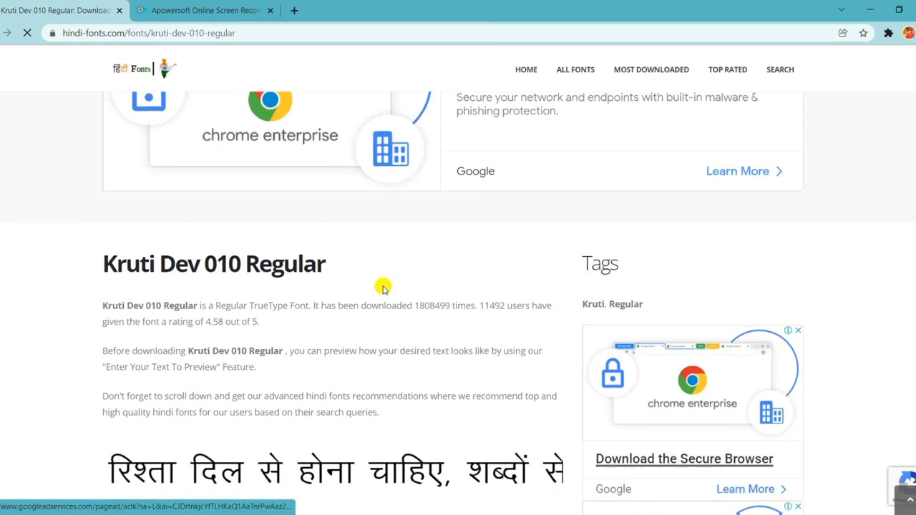
scroll(382, 289, "down", 2)
scroll(378, 287, "down", 2)
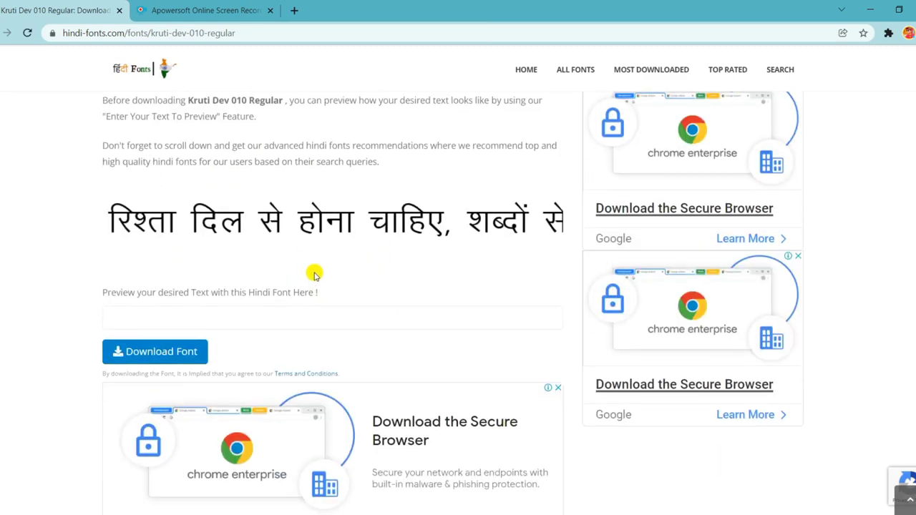
left_click(144, 354)
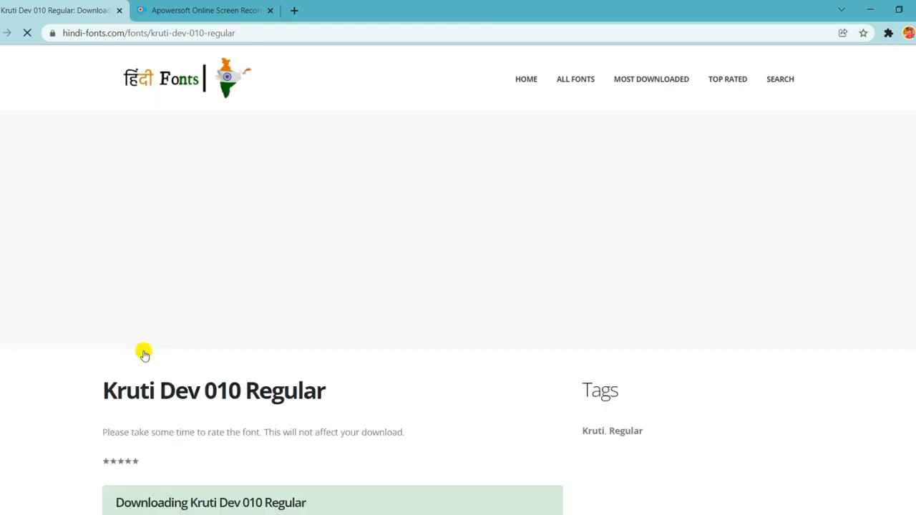
scroll(154, 315, "down", 2)
scroll(153, 329, "down", 2)
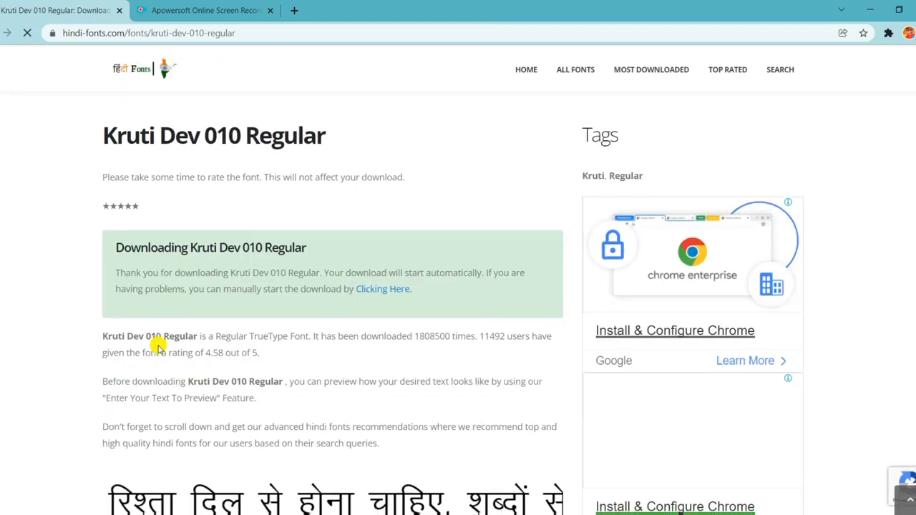
scroll(158, 301, "down", 1)
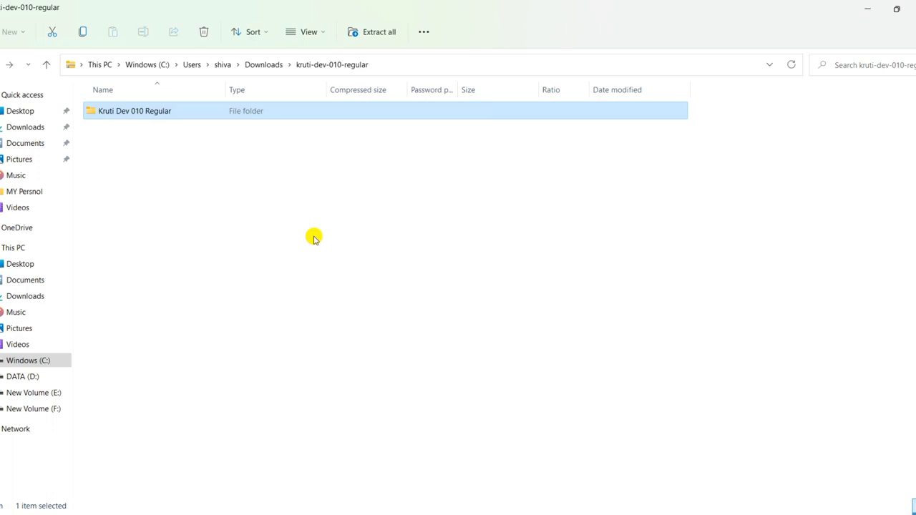
Open the Kruti Dev 010 Regular folder and preview its TrueType font file
double_click(147, 112)
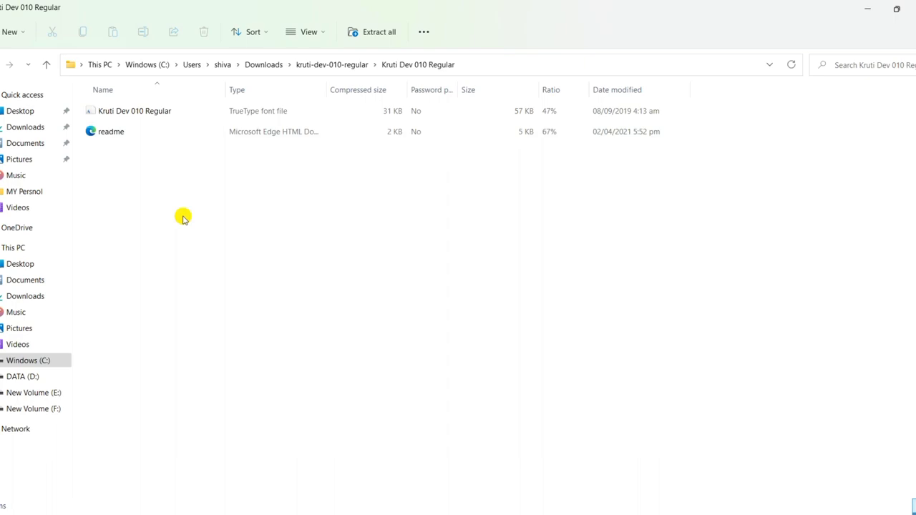
left_click(153, 111)
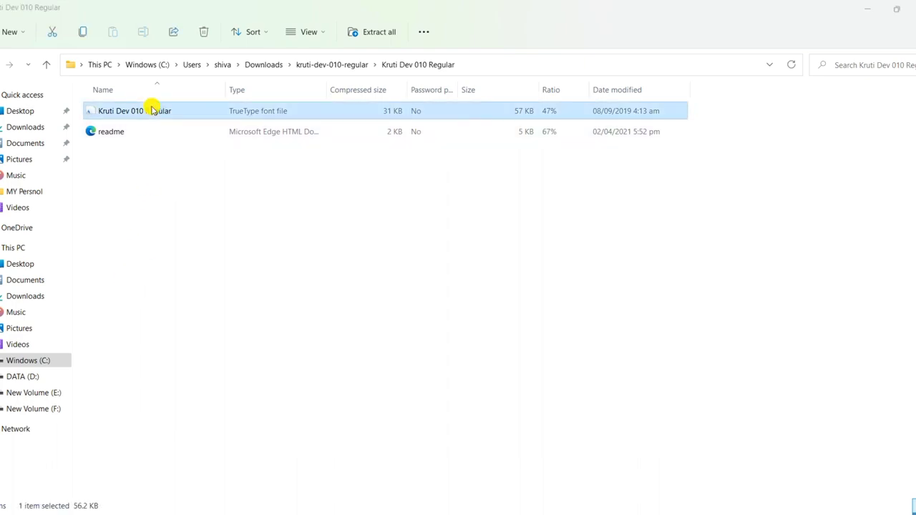
double_click(153, 111)
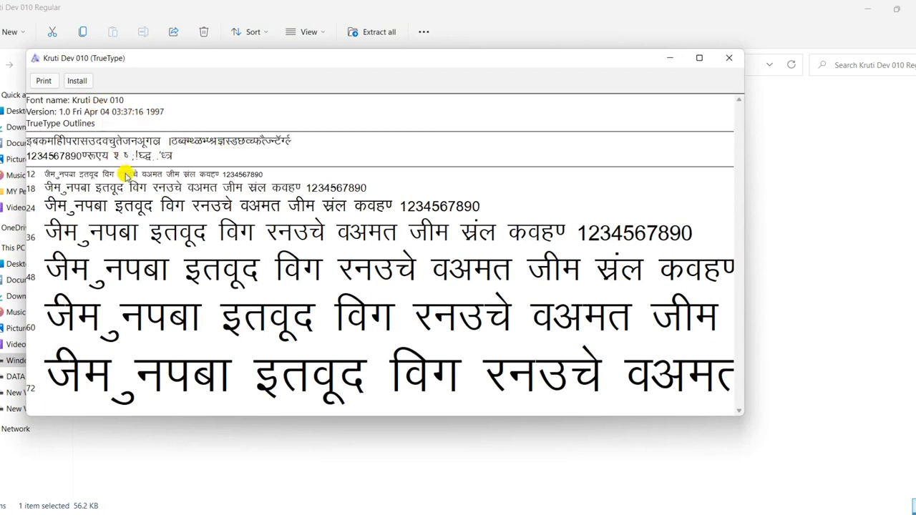
Install Kruti Dev 010 from the font preview and close the preview window
left_click(79, 83)
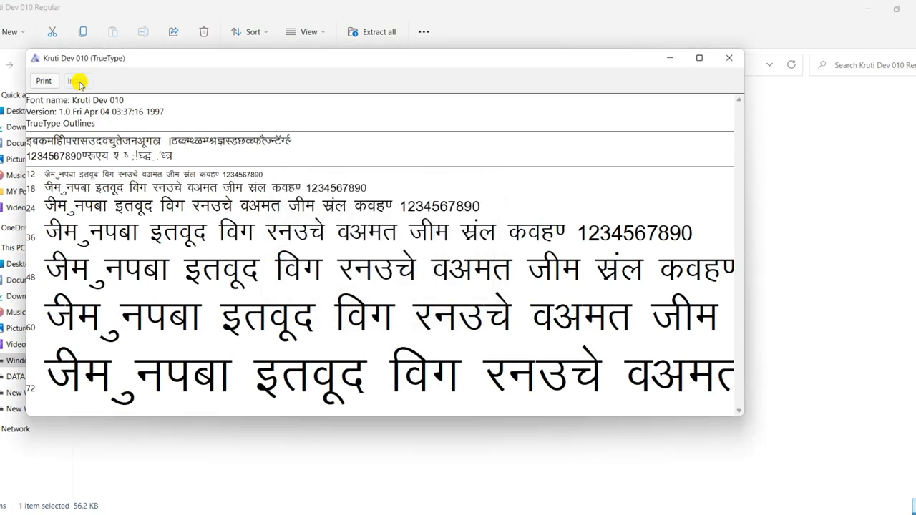
left_click(734, 60)
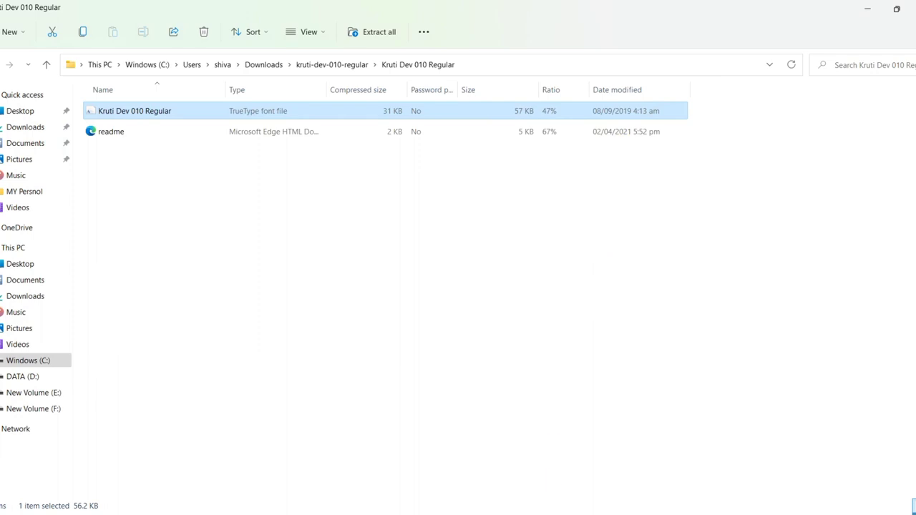
Back in the browser, open Google Input Tools in a new tab
key("alt+Tab")
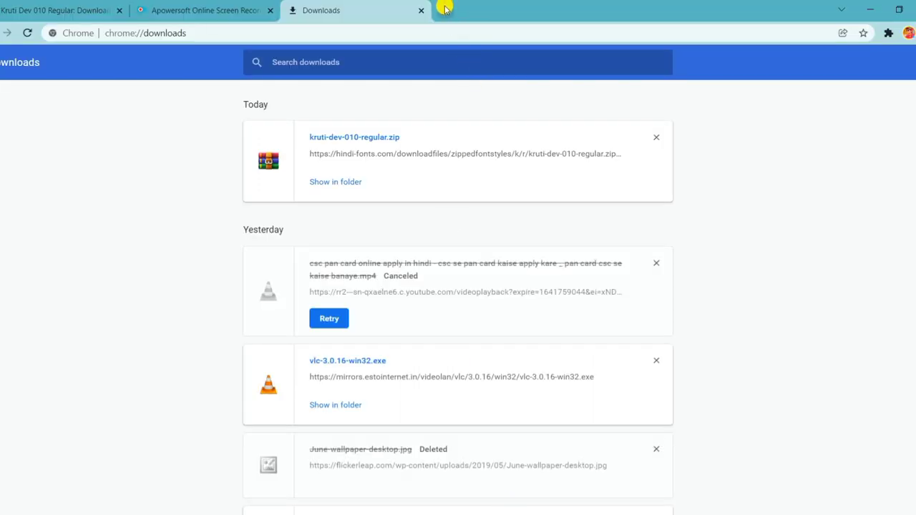
left_click(444, 9)
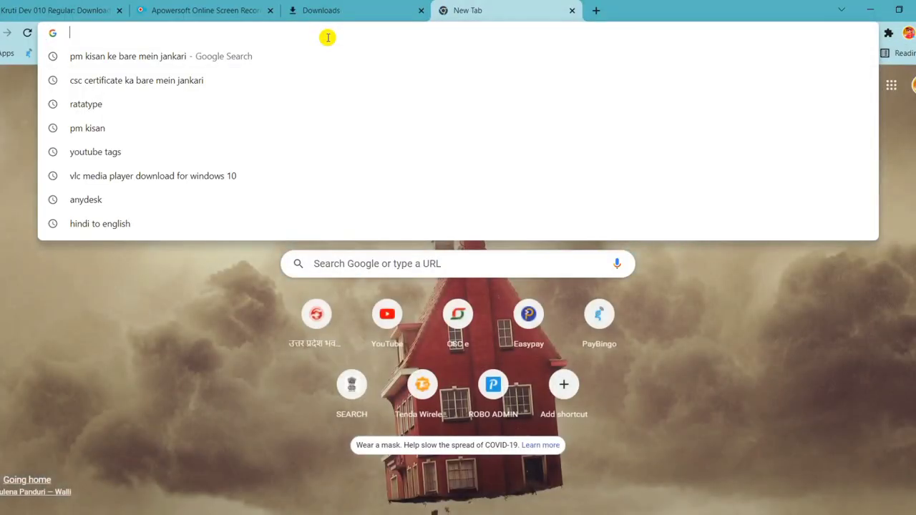
type("G")
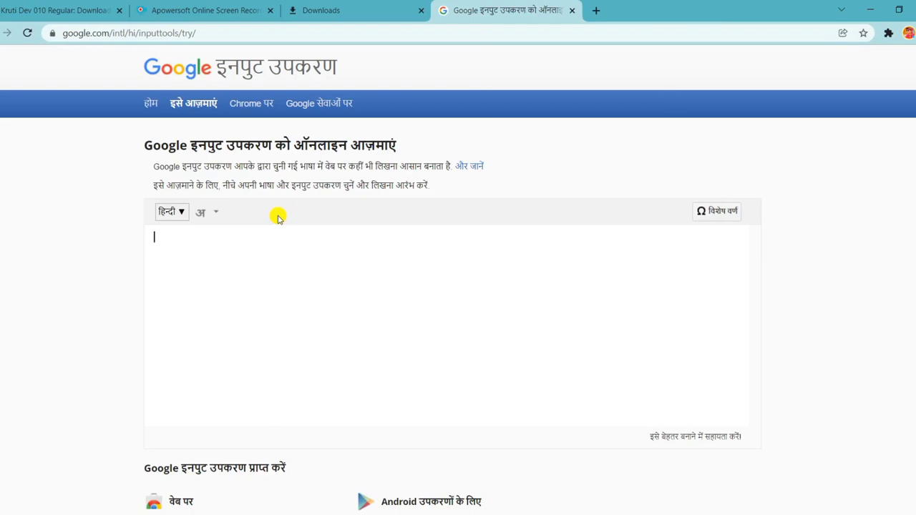
scroll(275, 221, "down", 2)
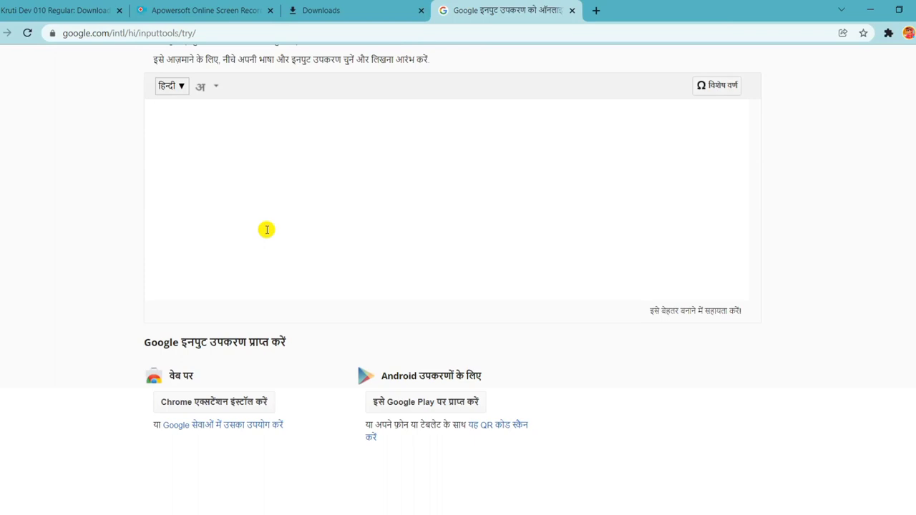
Transliterate the Hindi phrase 'मेरे नाम' plus the person's name, and select the line
type("MERE")
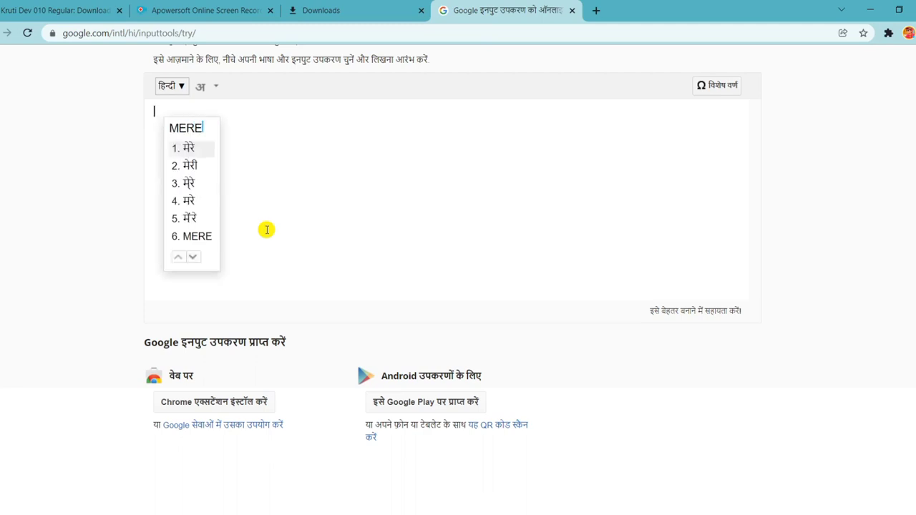
key("space")
type("NAA")
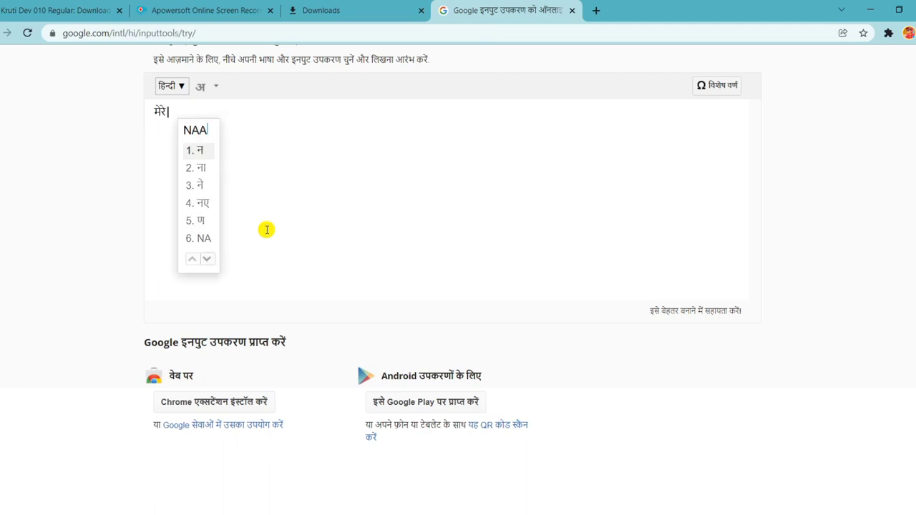
type("M")
key("space")
type("S")
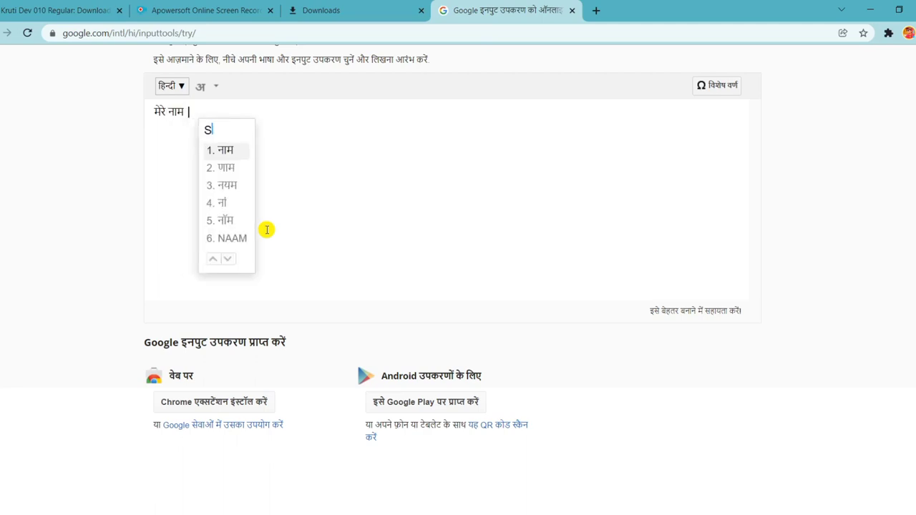
type("HIVAM")
key("Return")
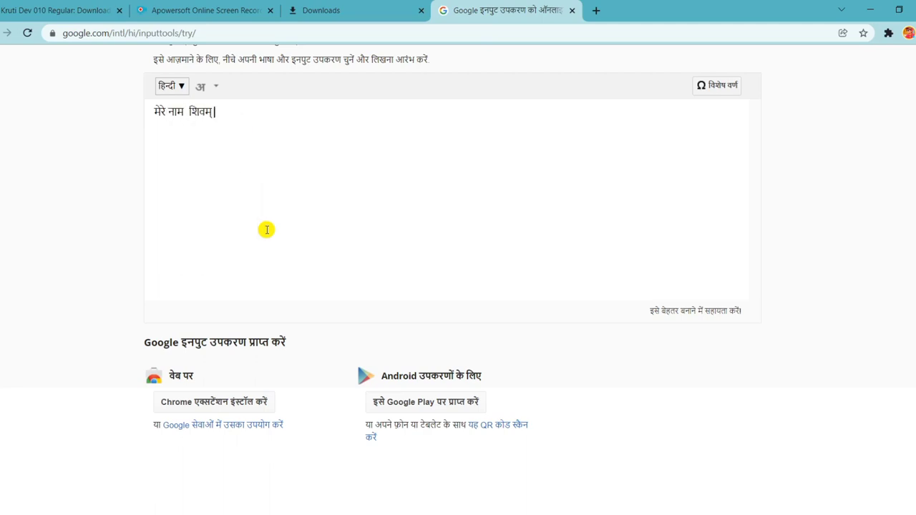
left_click_drag(251, 114, 134, 120)
key("ctrl+c")
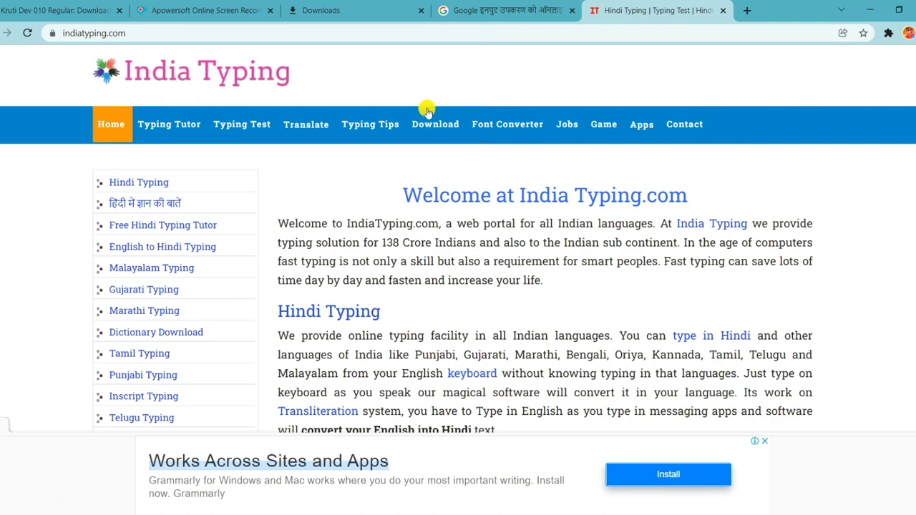
mouse_move(507, 124)
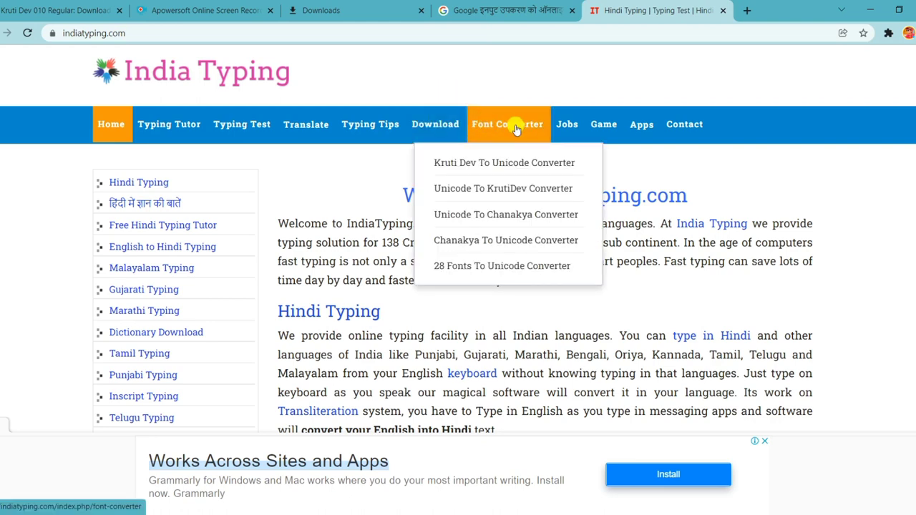
Zoom the page to 110%, open the Unicode to Kruti Dev converter, and paste the Hindi line
key("ctrl+plus")
key("ctrl+plus")
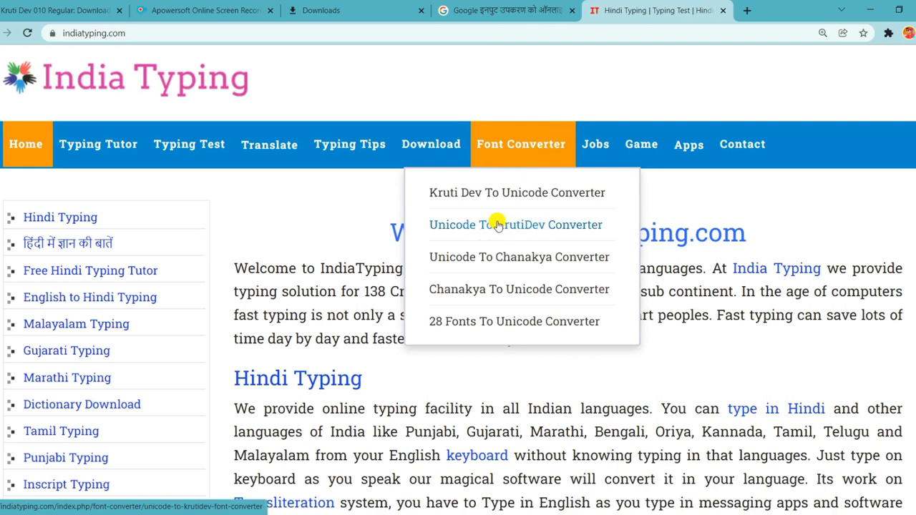
left_click(500, 224)
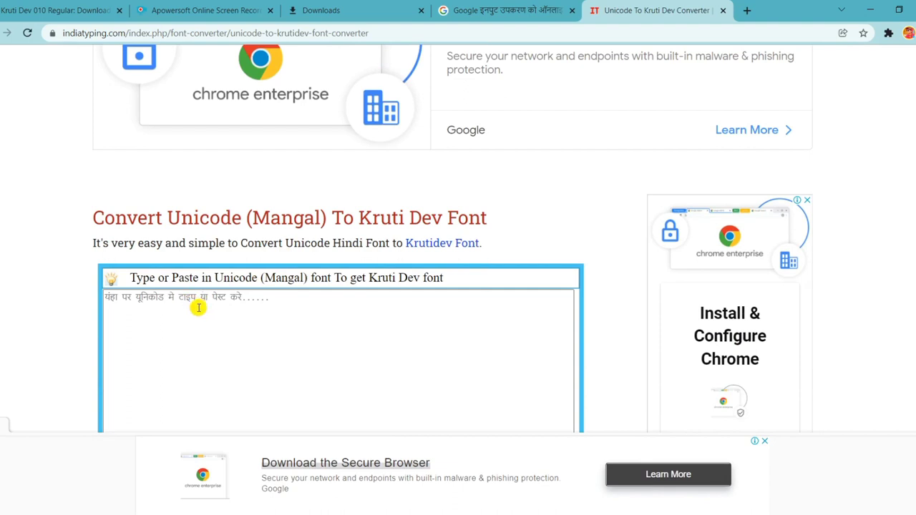
left_click(167, 296)
key("ctrl+v")
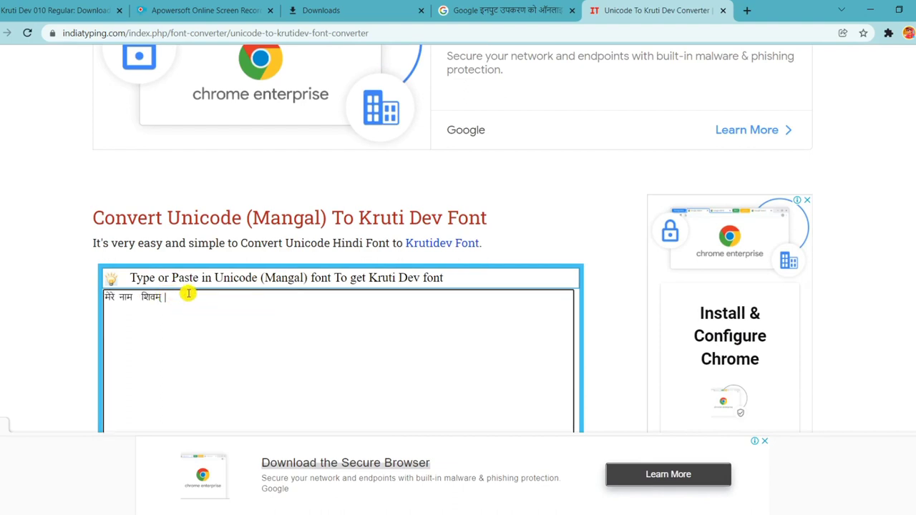
Convert the pasted text to Kruti Dev font and copy the result
scroll(189, 293, "down", 2)
scroll(239, 301, "down", 1)
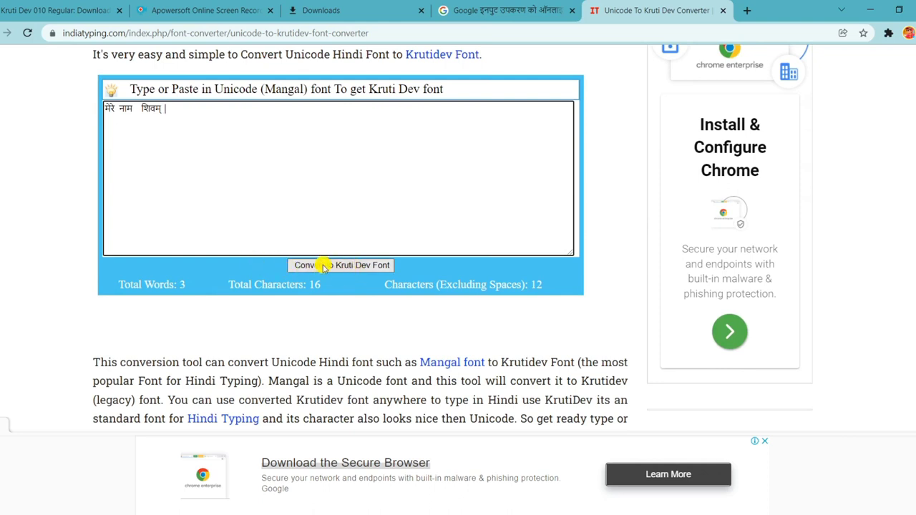
left_click(317, 264)
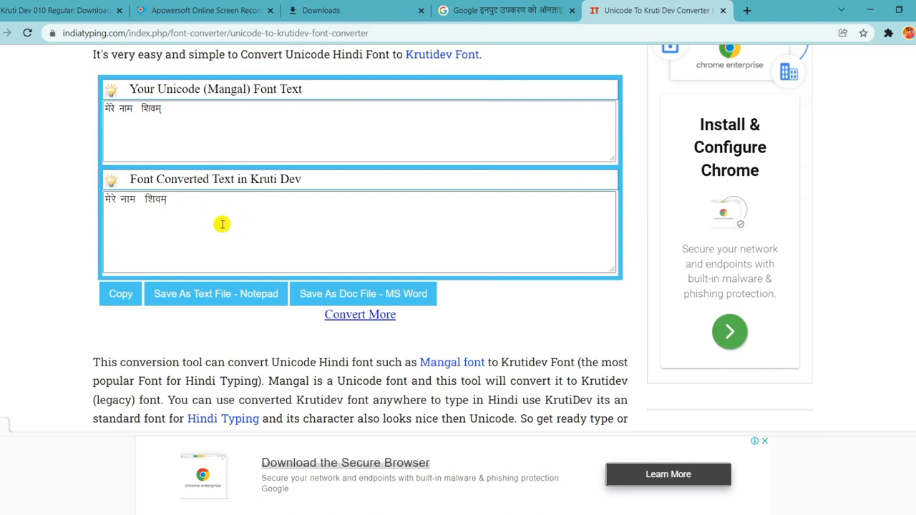
left_click(116, 297)
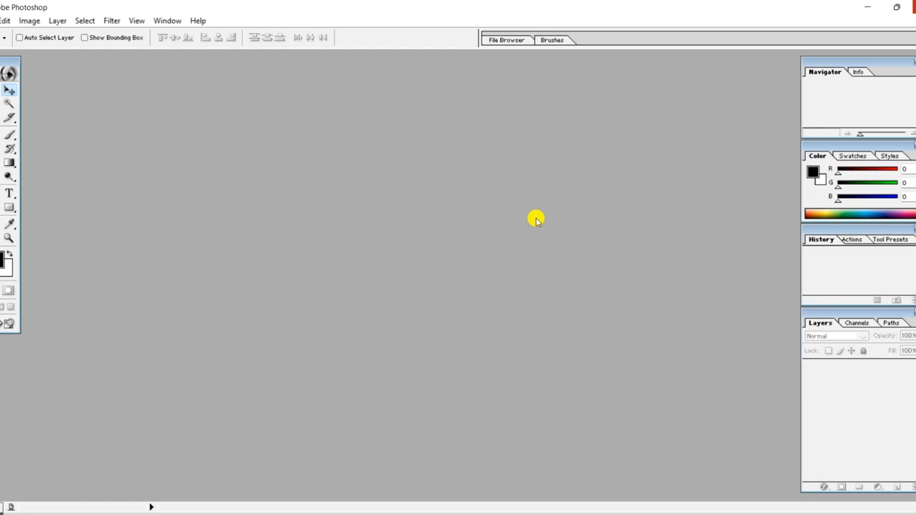
Create a new white 8 x 10 inch, 300 pixels/inch document
key("ctrl+n")
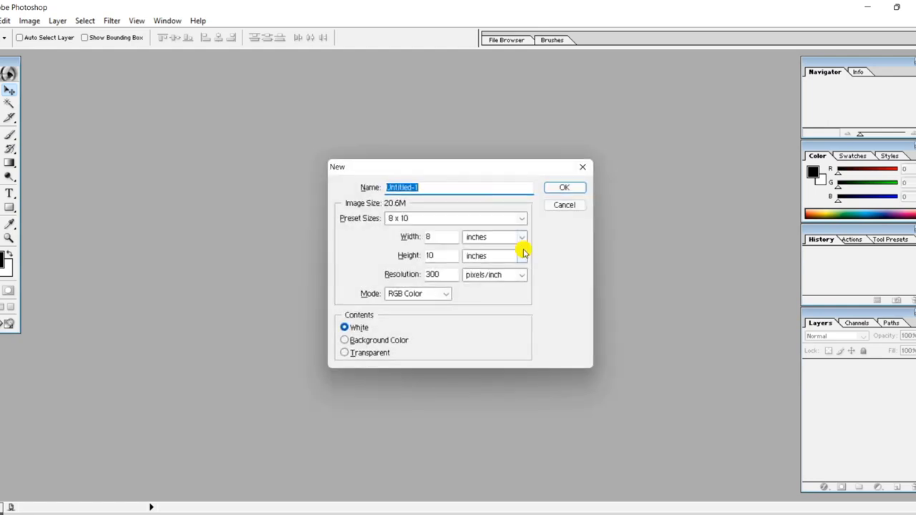
left_click(565, 187)
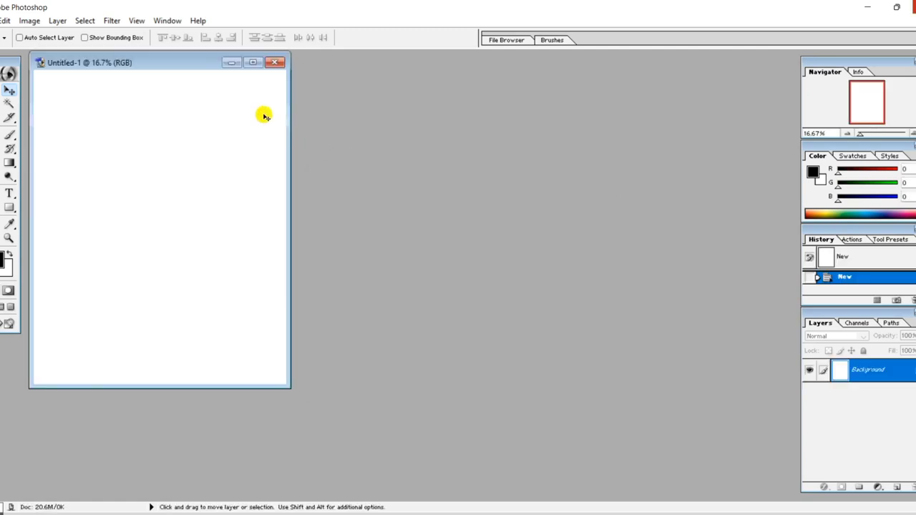
left_click_drag(154, 63, 363, 107)
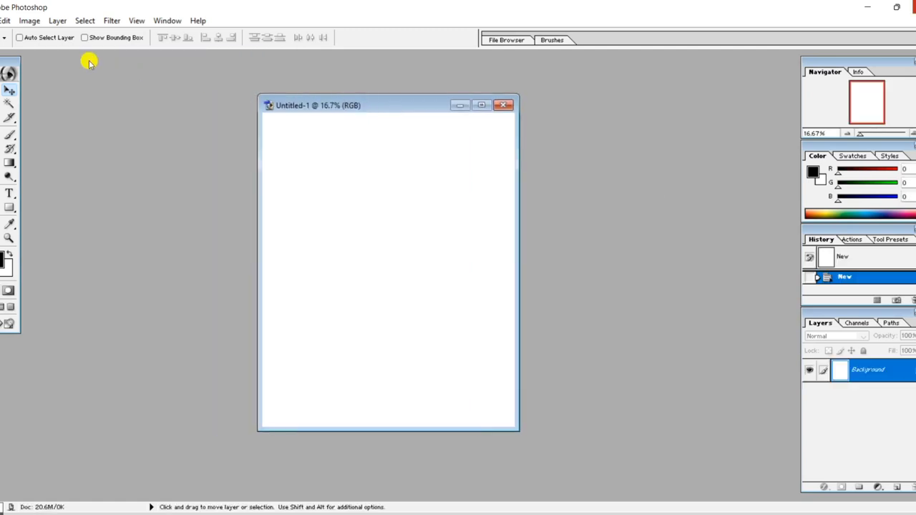
Rotate the canvas 90° clockwise into landscape orientation
left_click(29, 20)
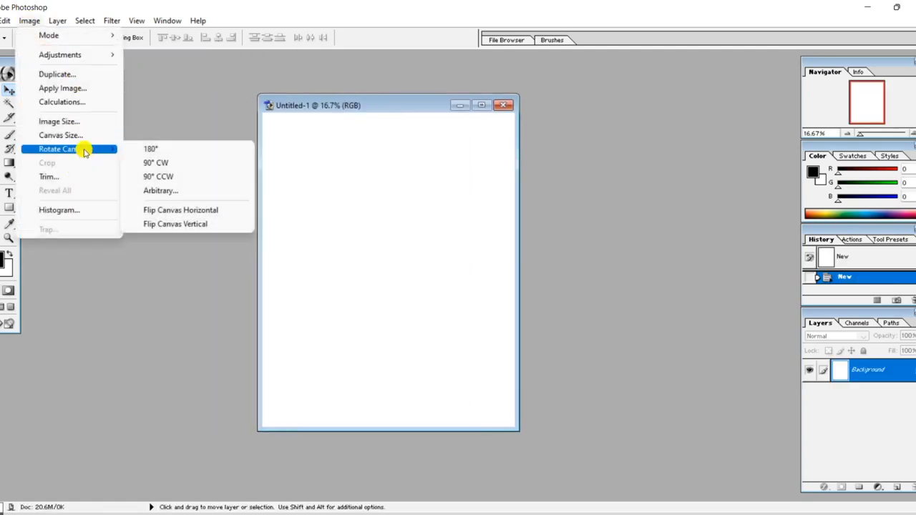
left_click(150, 161)
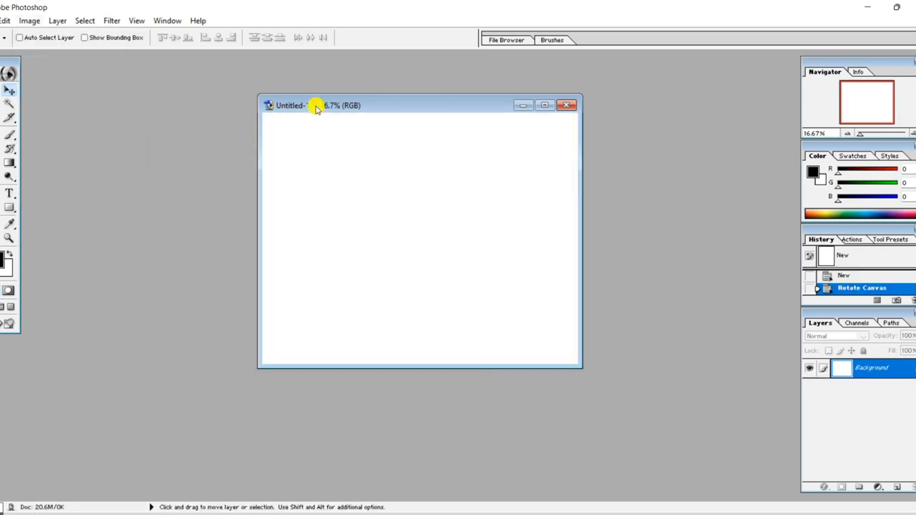
left_click_drag(317, 104, 371, 105)
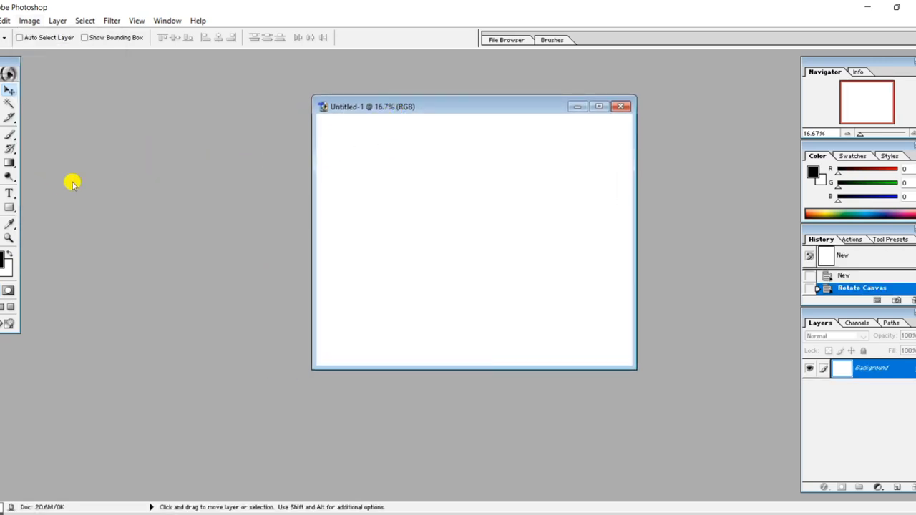
left_click(9, 193)
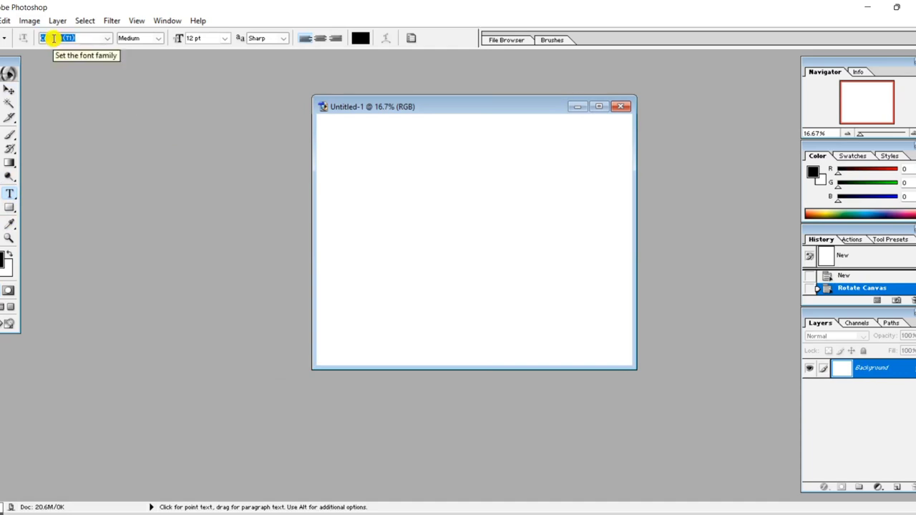
Set type to Kruti Dev 010, 100 pt, Smooth anti-aliasing, and start text on the canvas
type("Kruti Dev 010")
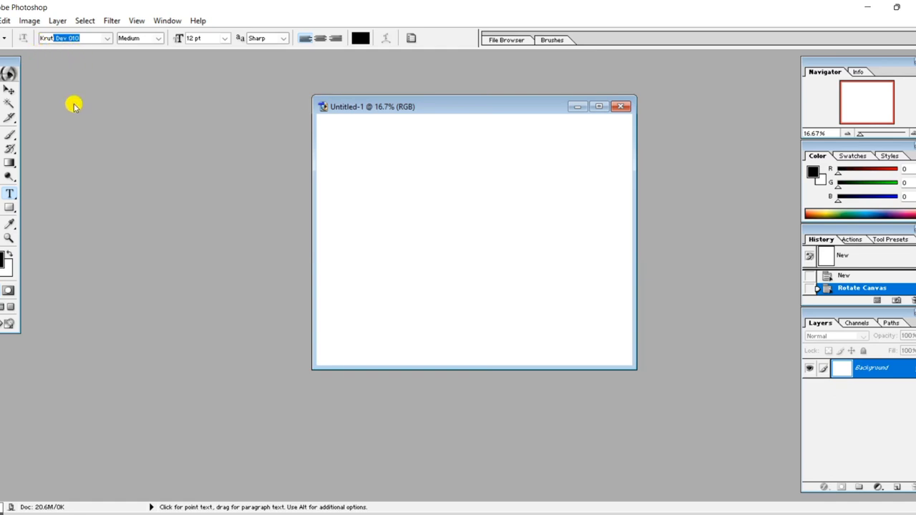
left_click(106, 39)
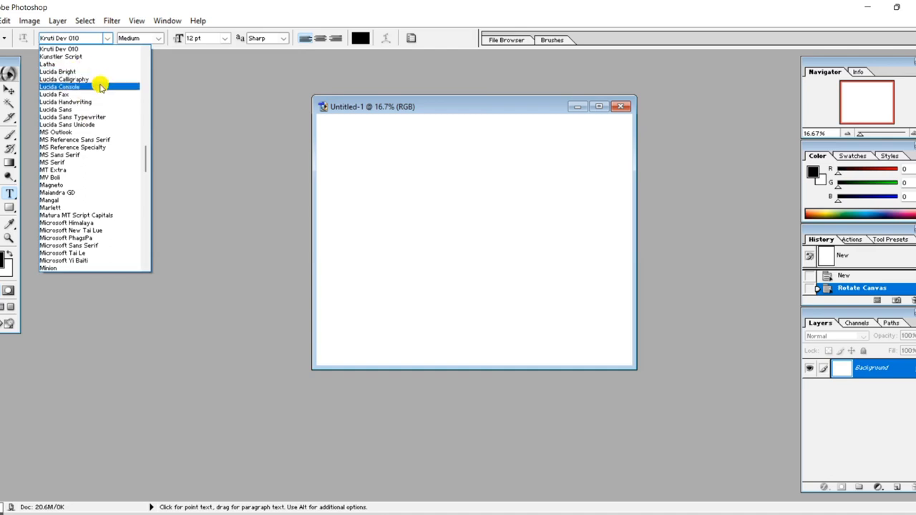
left_click(157, 153)
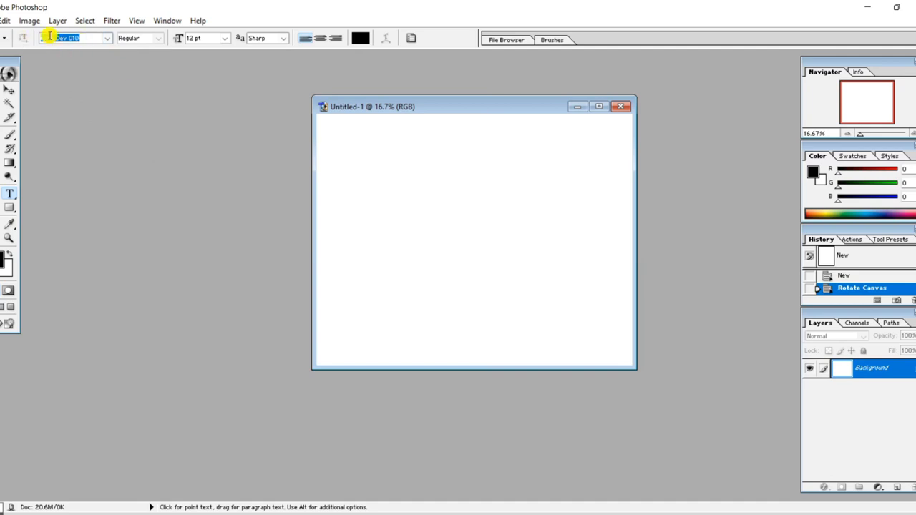
left_click(191, 38)
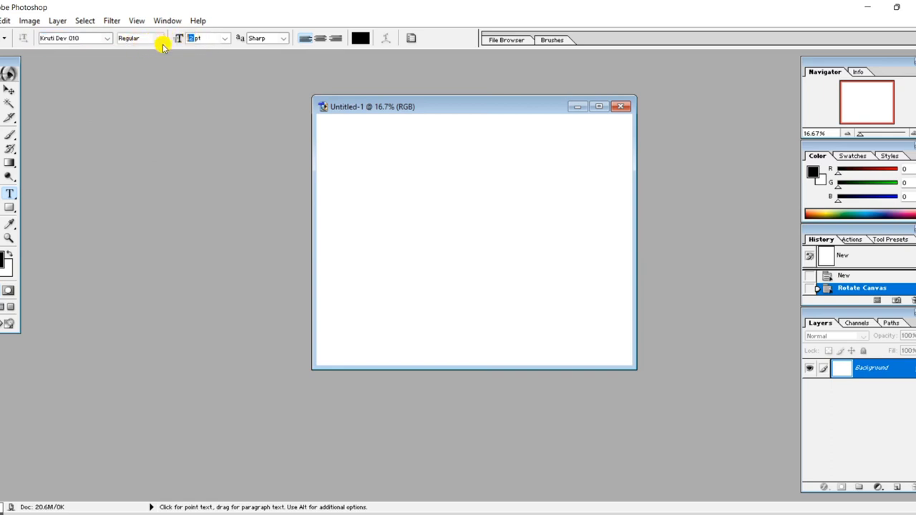
type("100")
left_click(348, 122)
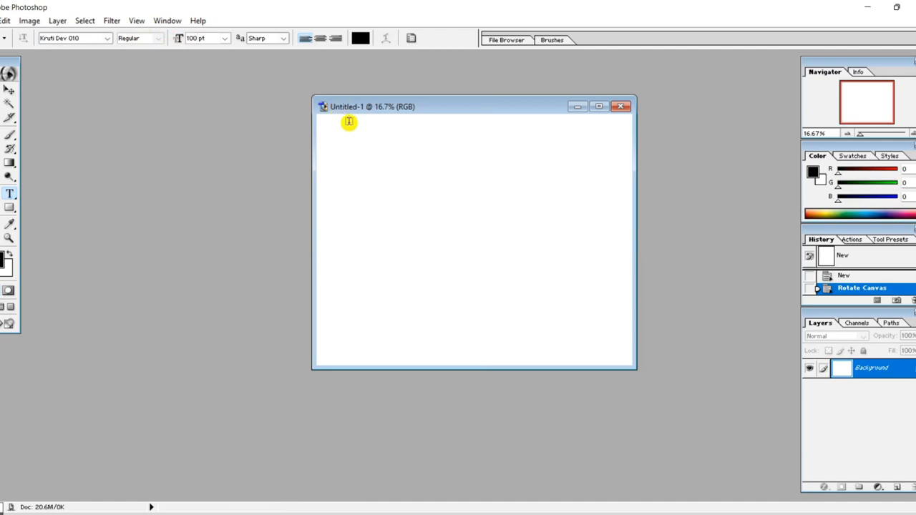
left_click(285, 41)
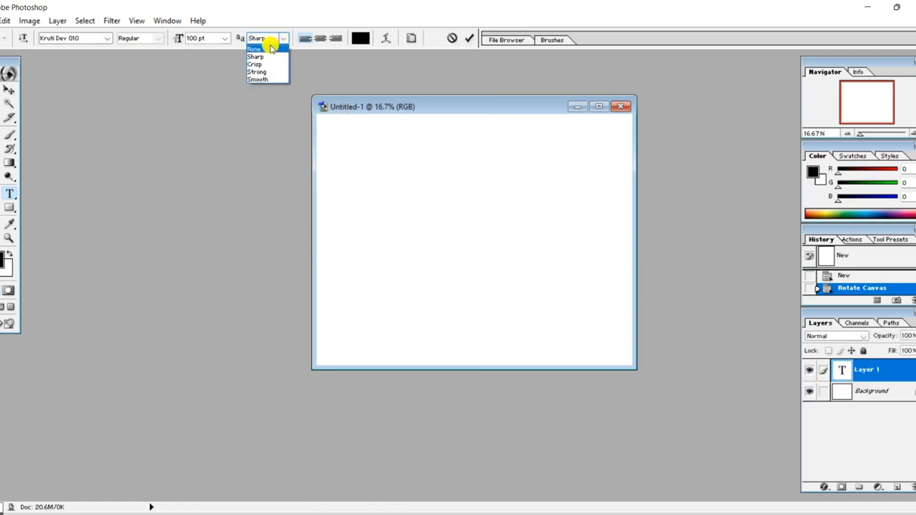
left_click(259, 78)
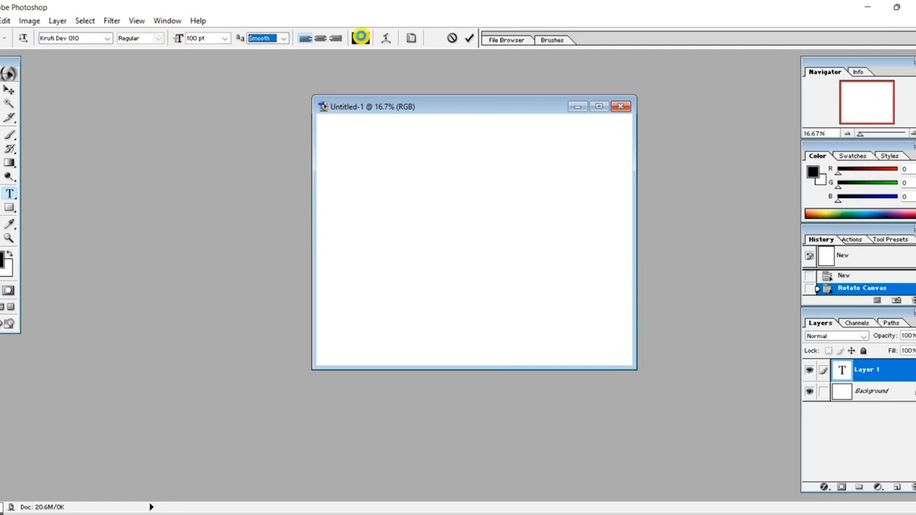
Set the text colour to bright red
left_click(360, 37)
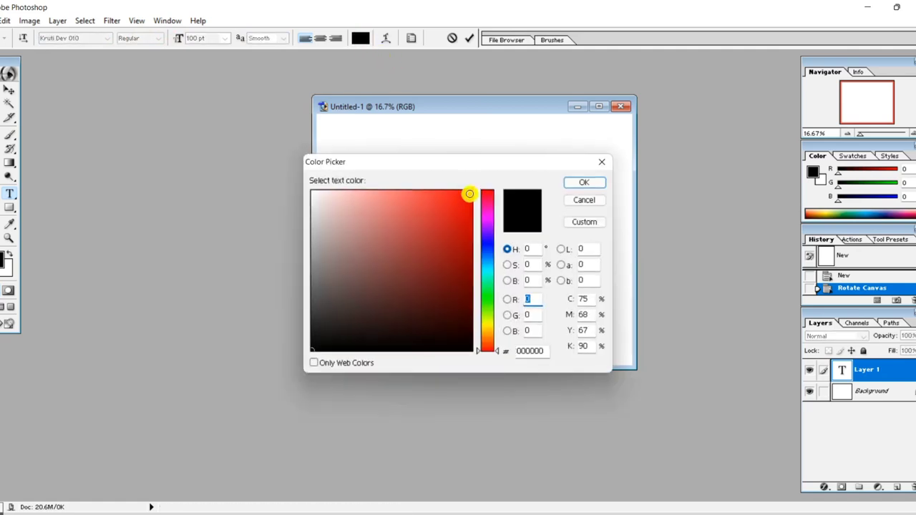
left_click(471, 194)
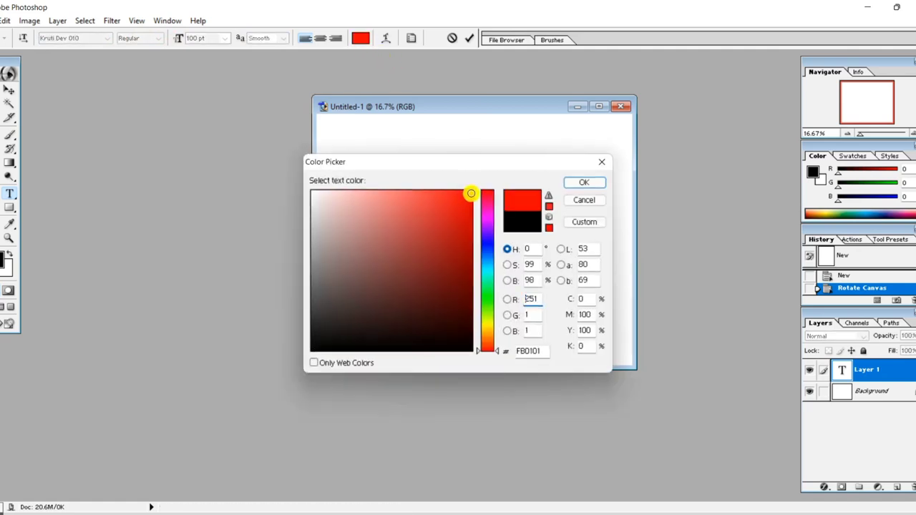
left_click(573, 182)
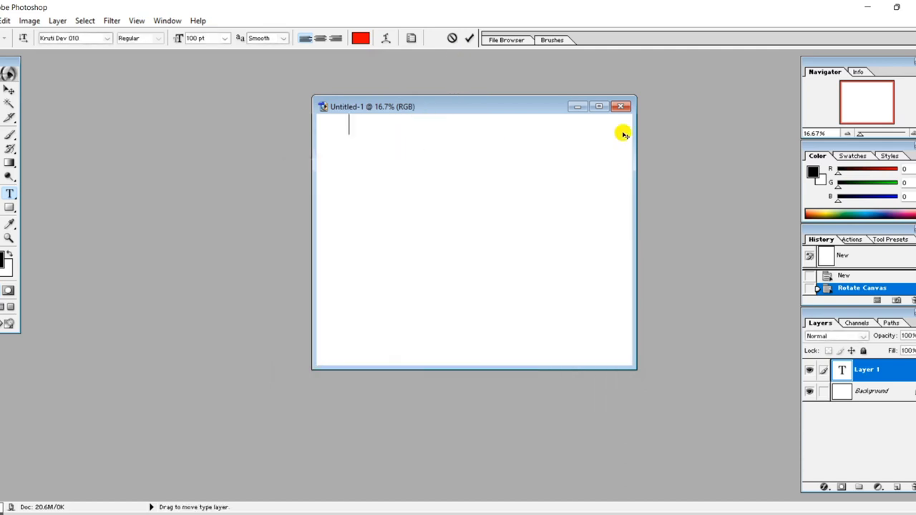
Maximize the document window, discard the empty text layer, and start a new one upper left
left_click(604, 108)
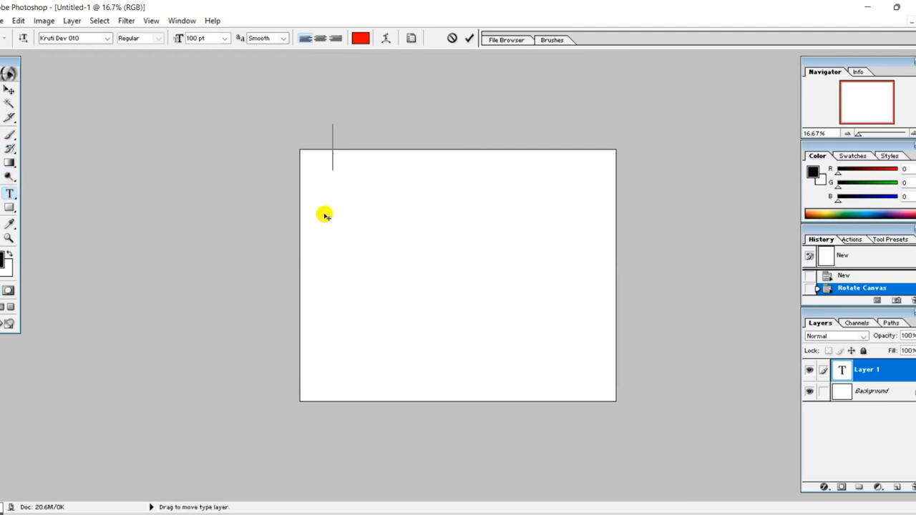
left_click(451, 38)
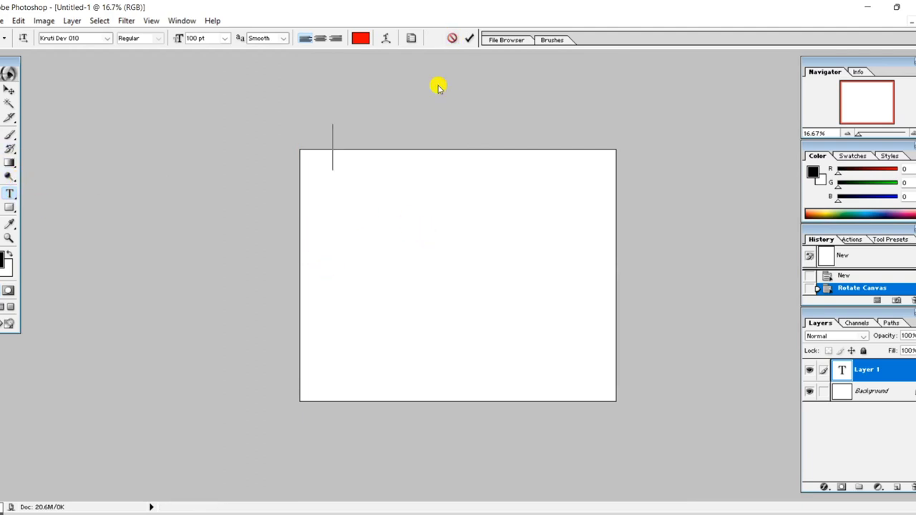
left_click(321, 200)
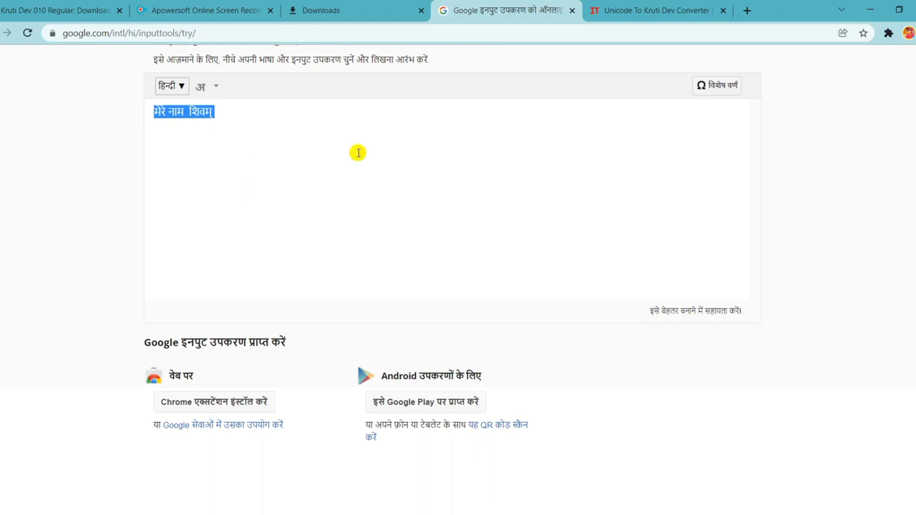
On the Unicode to Kruti Dev converter page, clear the boxes with Convert More
left_click(641, 8)
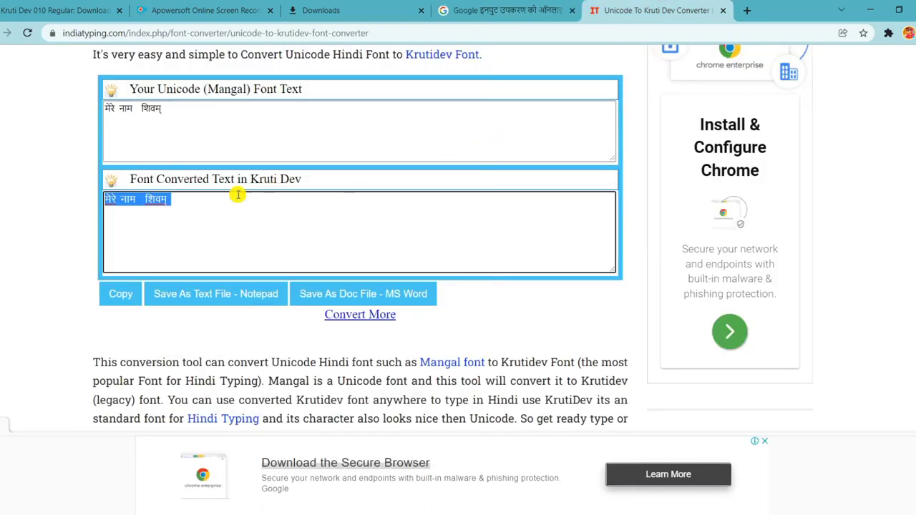
scroll(229, 176, "up", 1)
scroll(233, 179, "down", 2)
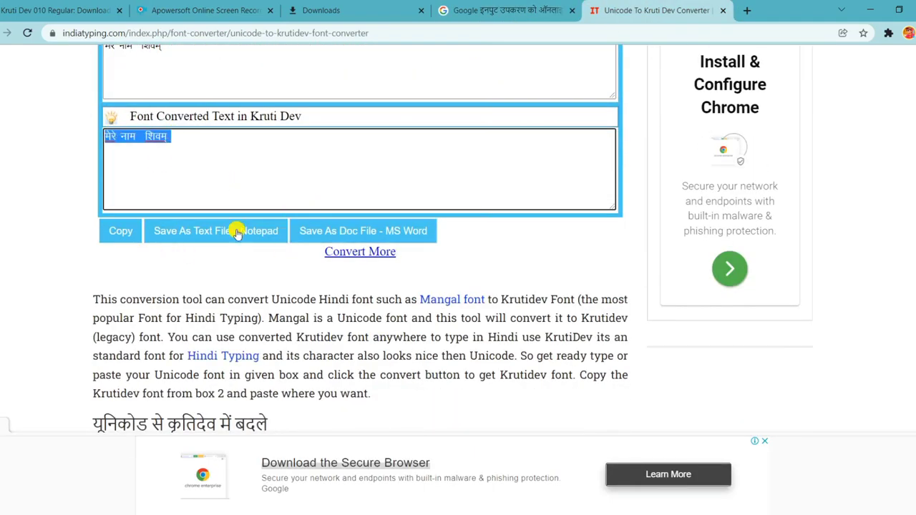
left_click(347, 254)
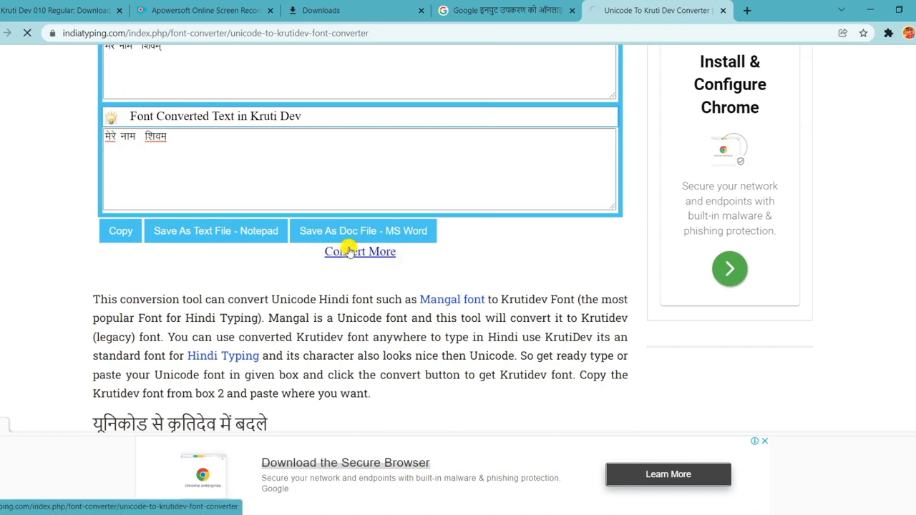
scroll(348, 244, "down", 1)
scroll(289, 255, "down", 2)
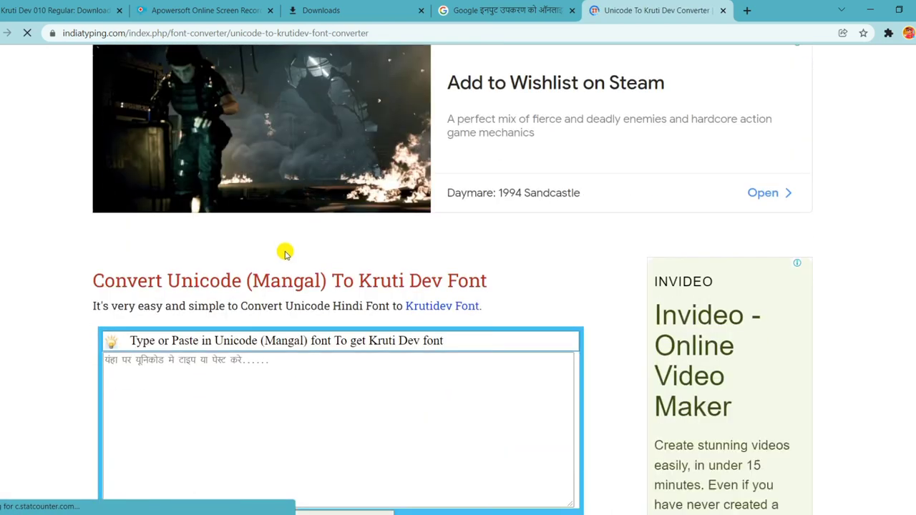
scroll(244, 261, "down", 2)
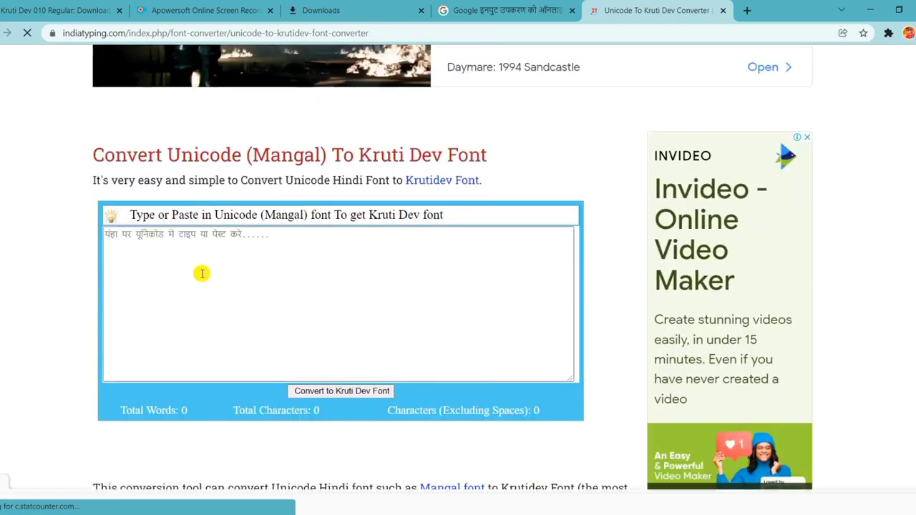
Paste the name phrase, convert it to Kruti Dev, and select the converted output
left_click(164, 236)
type("esjs uke  f'koe~")
scroll(235, 272, "down", 1)
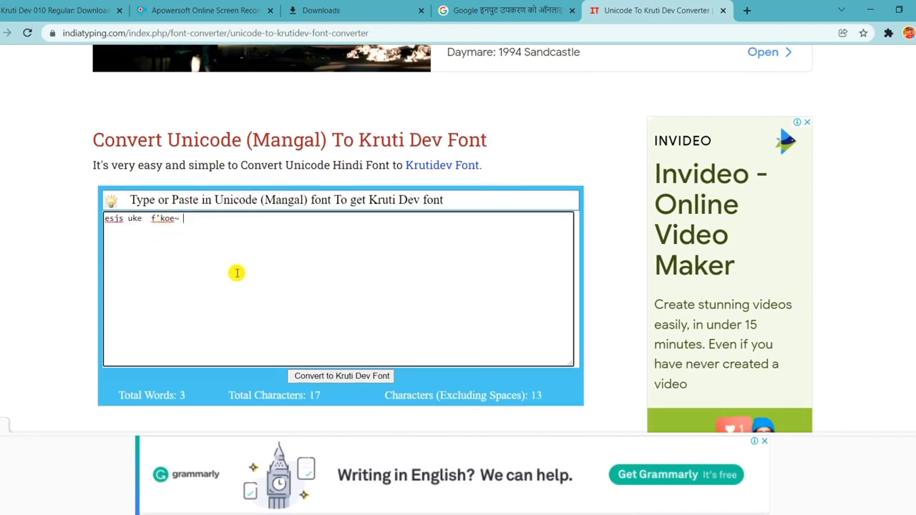
left_click(333, 327)
scroll(328, 314, "down", 1)
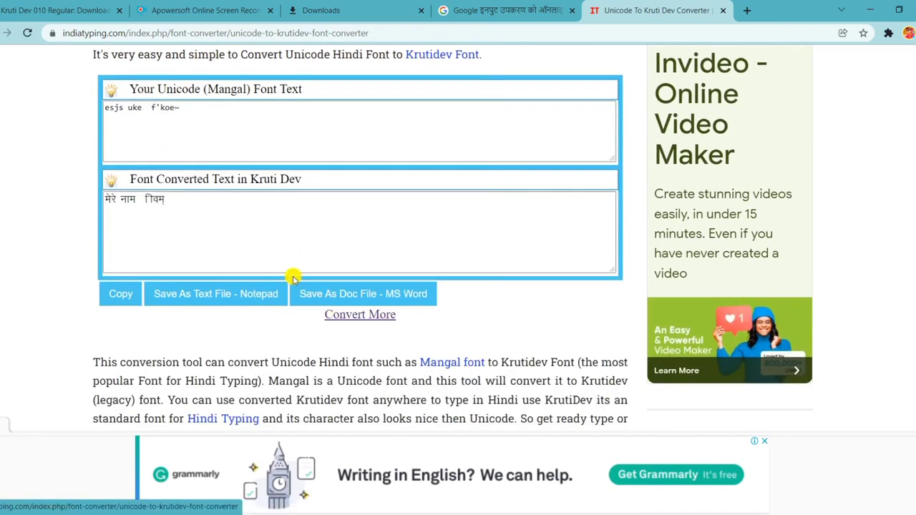
left_click_drag(169, 200, 104, 200)
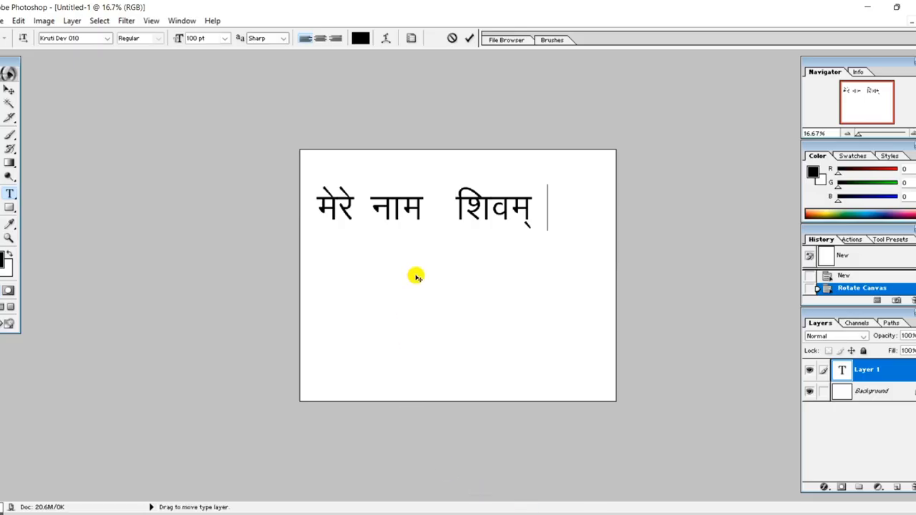
Paste the converted Kruti Dev text into the type layer, deleting the stray word after शिवम्
key("ctrl+v")
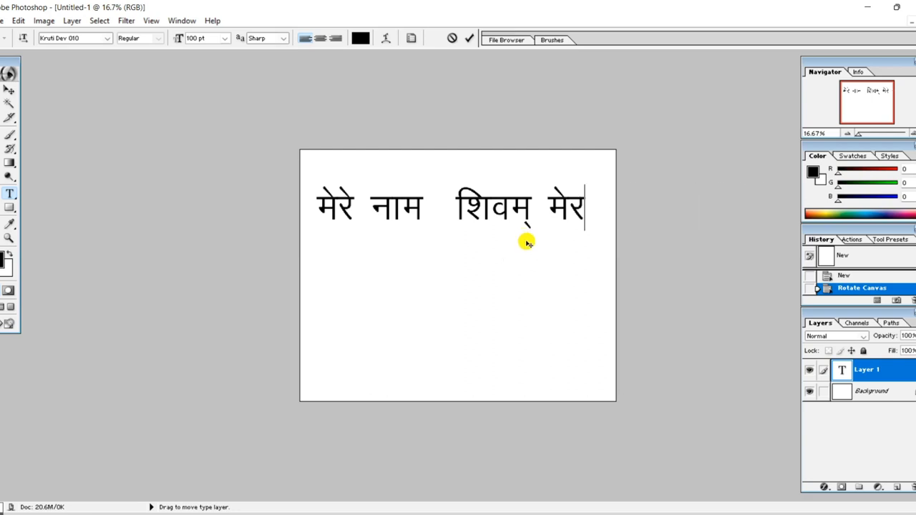
key("BackSpace")
key("BackSpace")
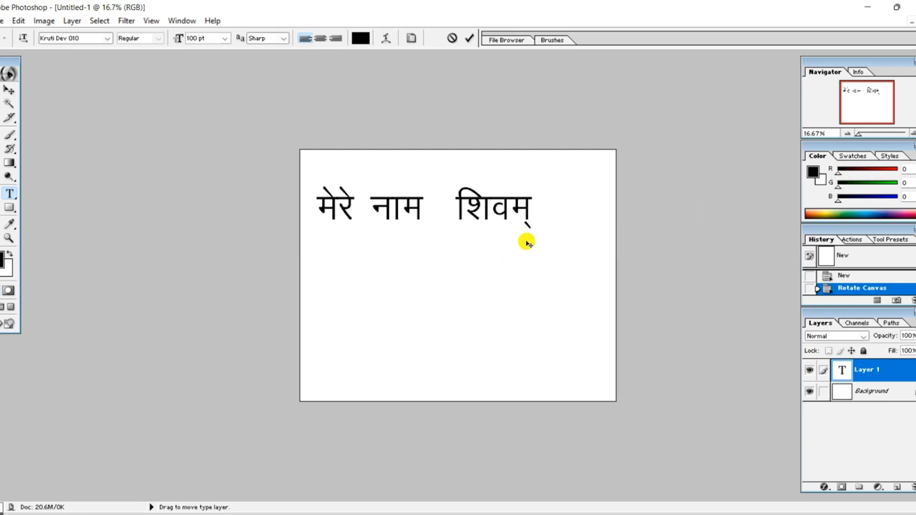